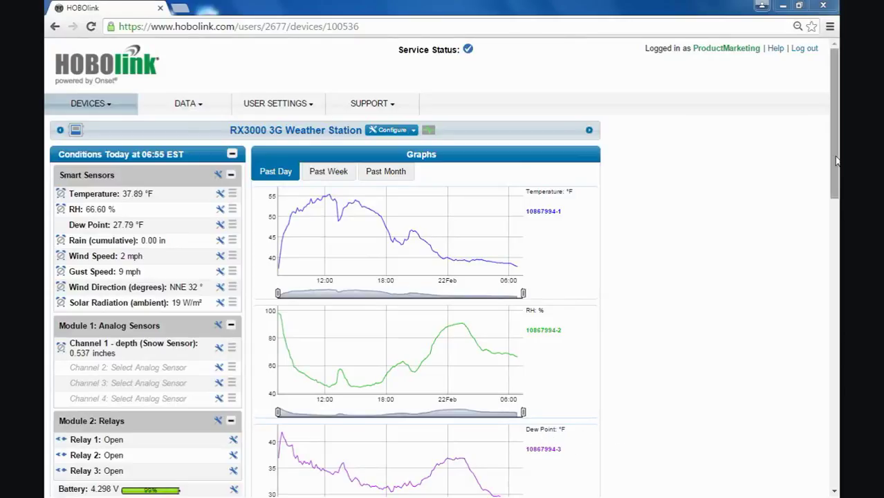
Step: Open All Exports to show the Custom Data tab with its eleven saved export settings
{"action": "left_click_drag", "start_coordinate": [835, 155], "coordinate": [822, 281]}
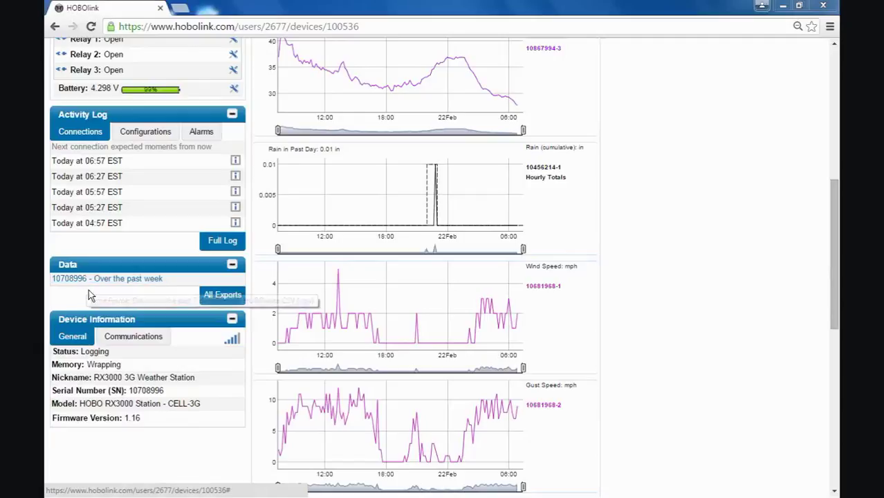
{"action": "left_click", "coordinate": [212, 298]}
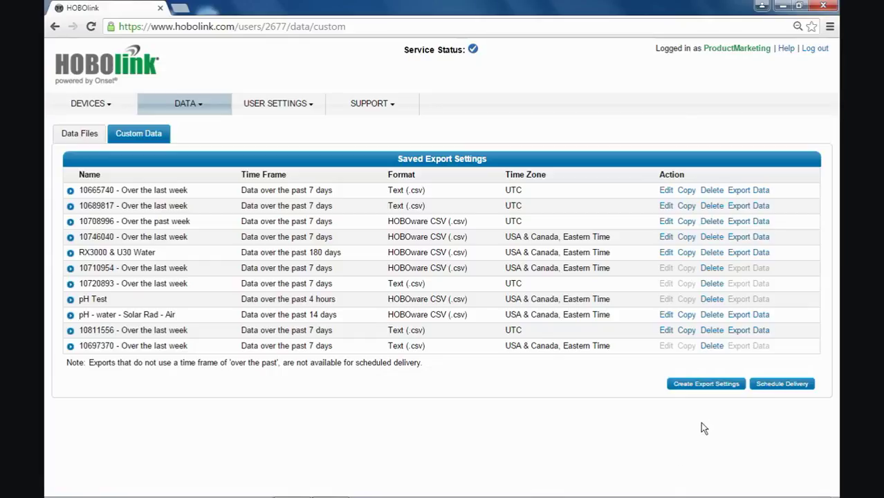
Step: Create an export setting named 'test' in Text (.csv) exporting data over the past 14 days
{"action": "left_click", "coordinate": [698, 386]}
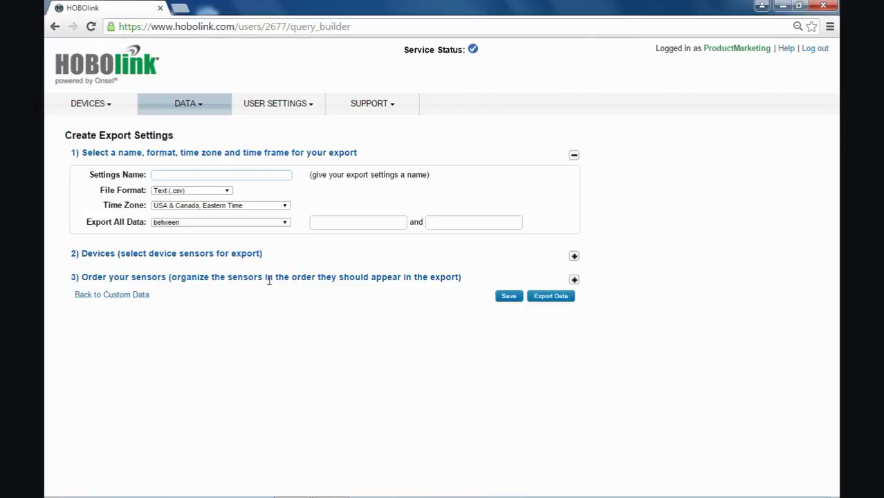
{"action": "left_click", "coordinate": [159, 175]}
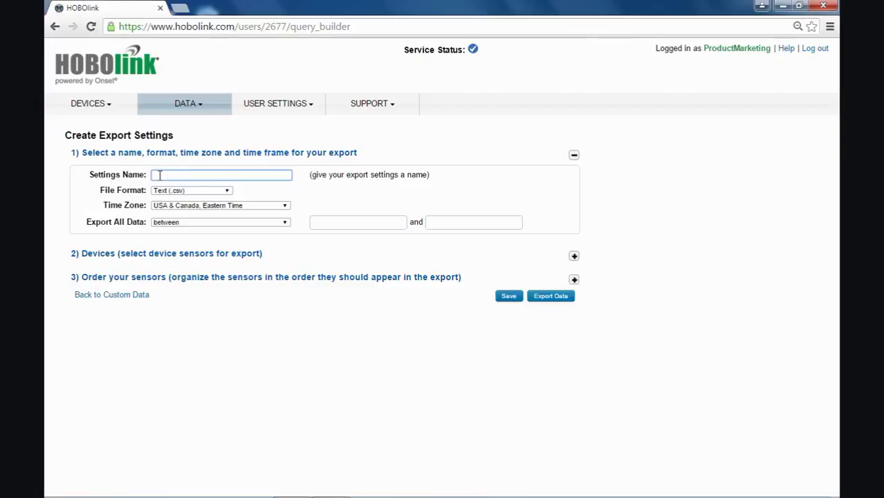
{"action": "type", "text": "test"}
{"action": "left_click", "coordinate": [228, 192]}
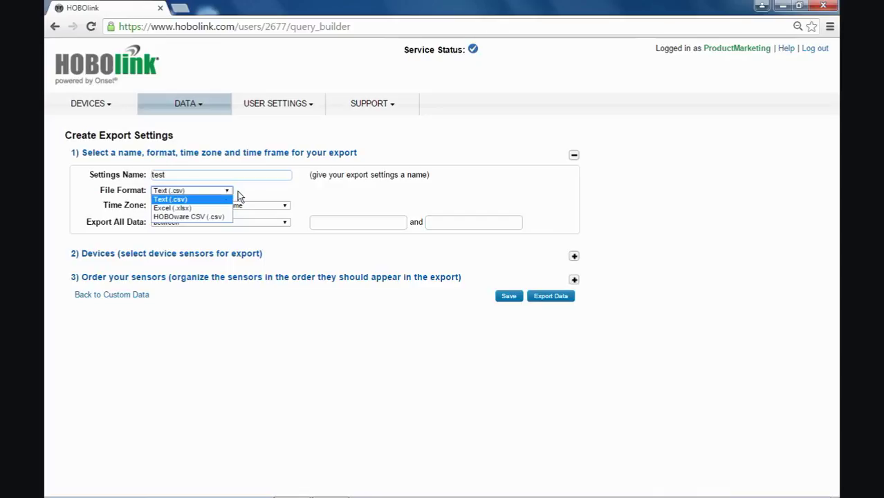
{"action": "left_click", "coordinate": [244, 192]}
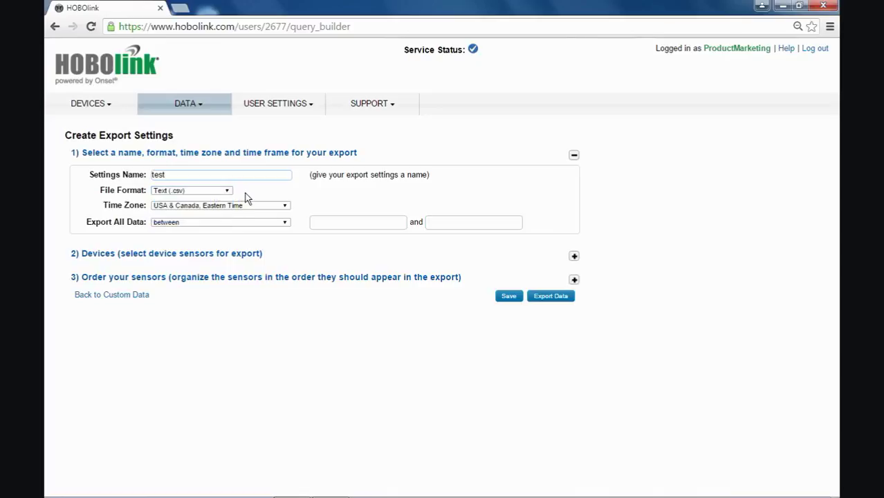
{"action": "left_click", "coordinate": [285, 224]}
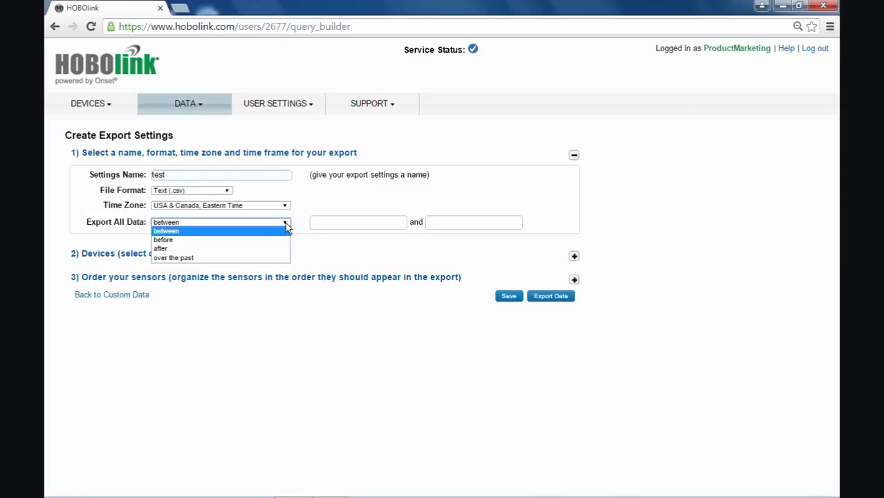
{"action": "left_click", "coordinate": [212, 258]}
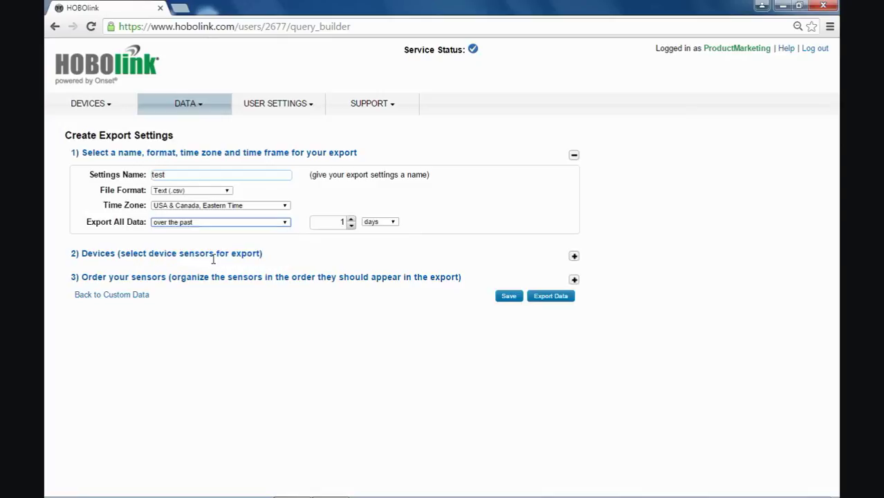
{"action": "double_click", "coordinate": [333, 221]}
{"action": "type", "text": "14"}
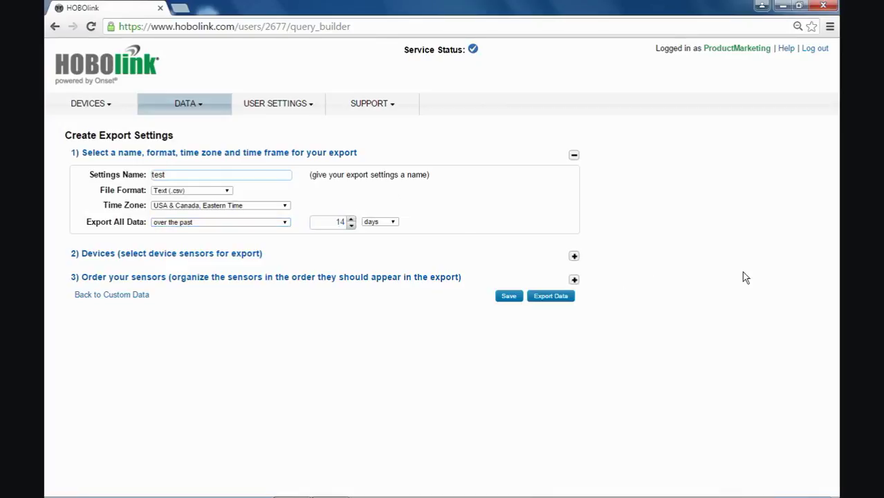
Step: Check the RX3000 3G Weather Station 10708996 under Devices and expand the sensor-ordering section
{"action": "left_click", "coordinate": [574, 257]}
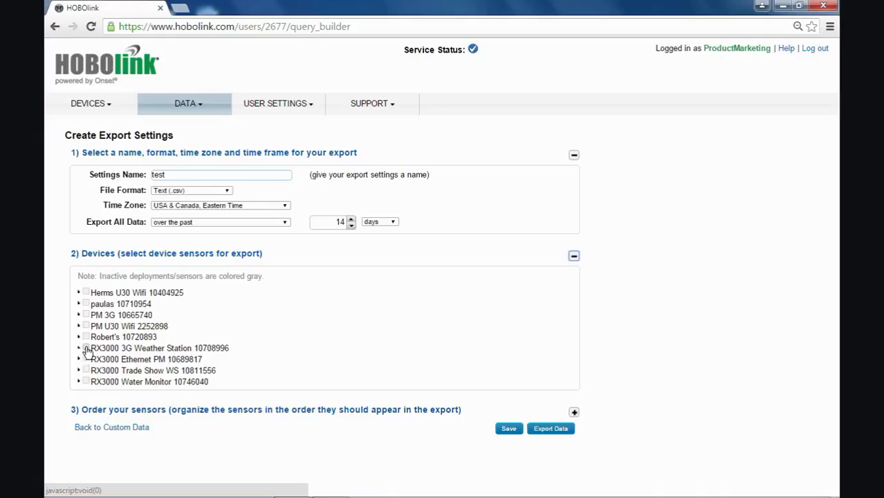
{"action": "left_click", "coordinate": [86, 349]}
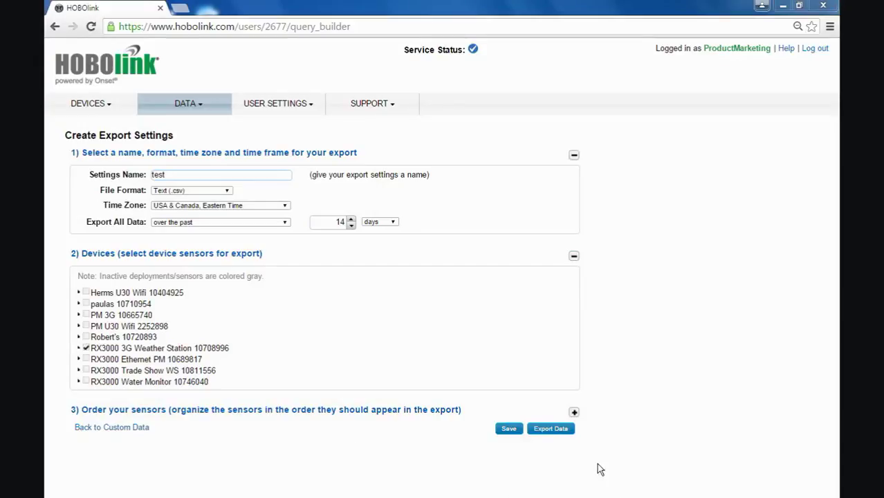
{"action": "left_click", "coordinate": [574, 413]}
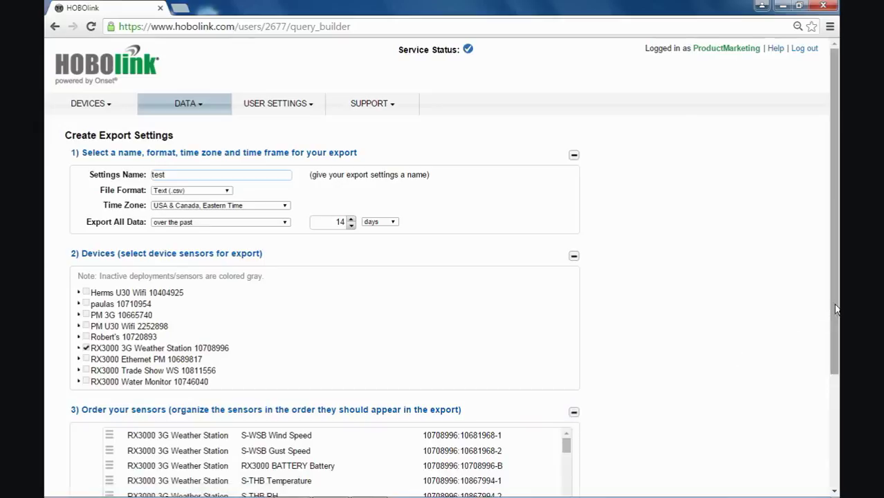
Step: Reorder the sensors so S-RGA Rain sits fourth, below wind speed, gust speed and battery
{"action": "left_click_drag", "start_coordinate": [835, 310], "coordinate": [837, 420]}
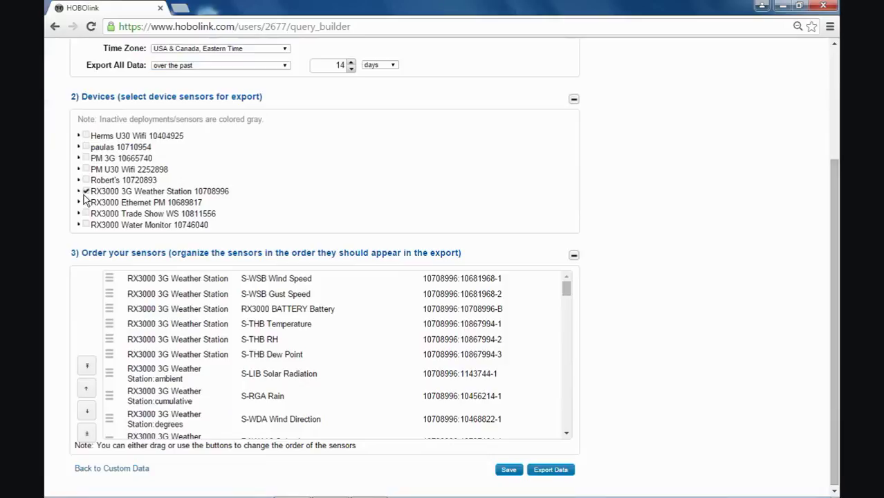
{"action": "left_click", "coordinate": [287, 278]}
{"action": "left_click", "coordinate": [154, 311]}
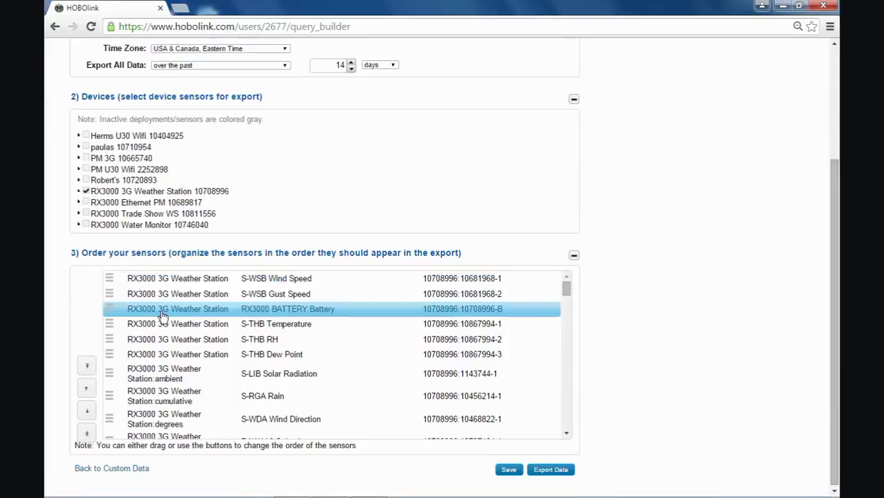
{"action": "left_click", "coordinate": [142, 339]}
{"action": "left_click", "coordinate": [142, 394]}
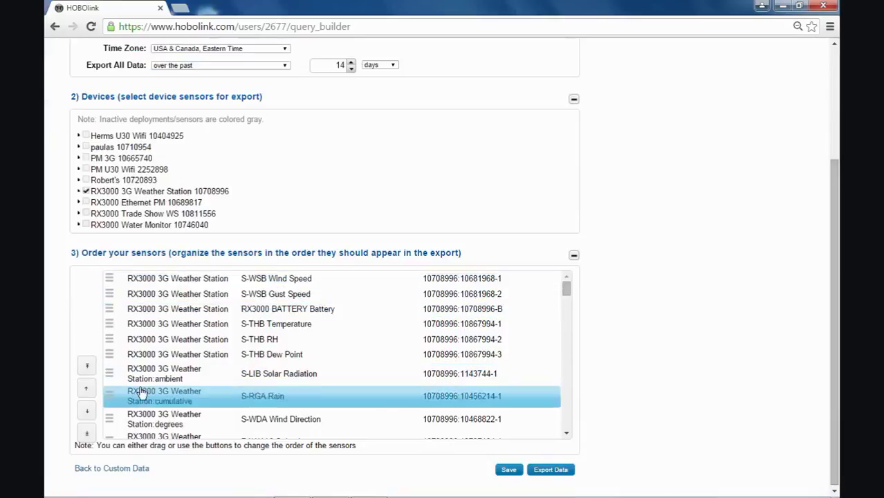
{"action": "left_click", "coordinate": [180, 398]}
{"action": "left_click_drag", "start_coordinate": [180, 397], "coordinate": [185, 284]}
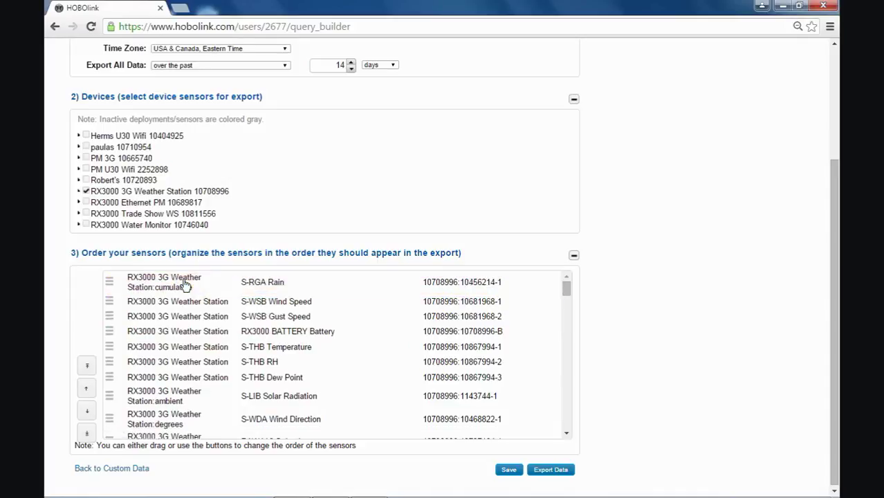
{"action": "left_click", "coordinate": [151, 290]}
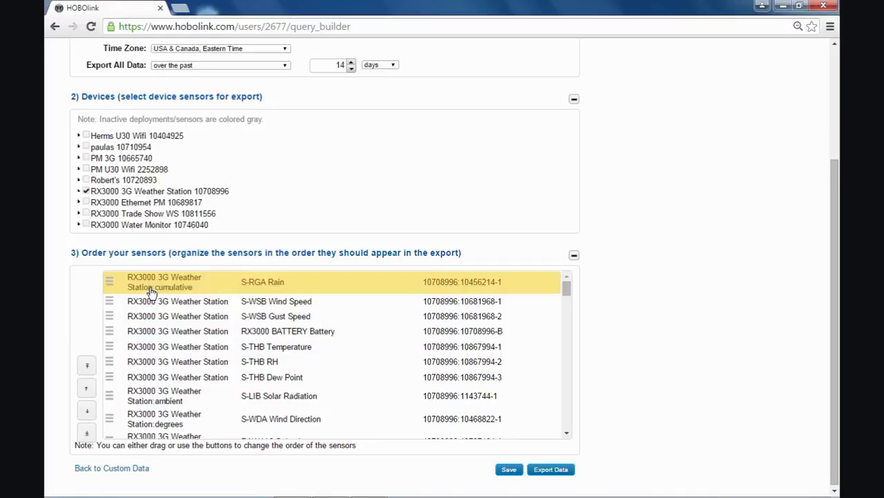
{"action": "left_click", "coordinate": [85, 414]}
{"action": "left_click", "coordinate": [85, 413]}
{"action": "left_click", "coordinate": [85, 413]}
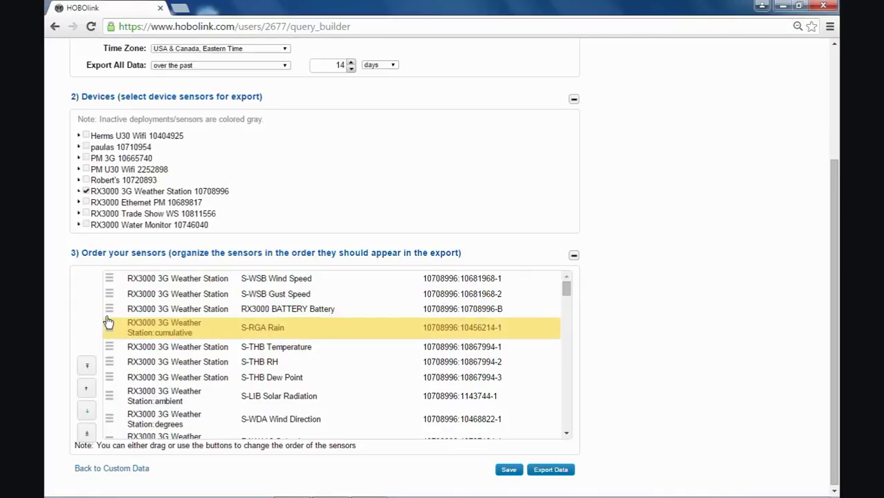
Step: Uncheck the whole weather station and select only its S-THB Temperature and S-THB RH sensors
{"action": "left_click", "coordinate": [85, 192]}
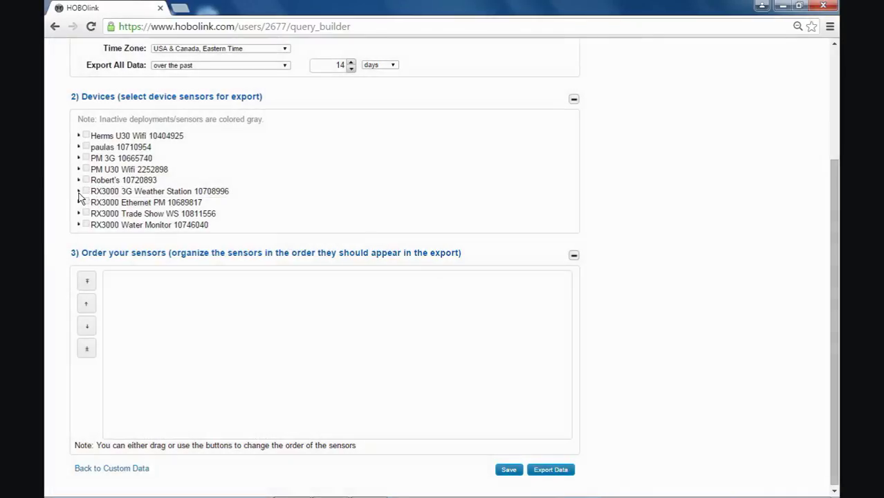
{"action": "left_click", "coordinate": [77, 192]}
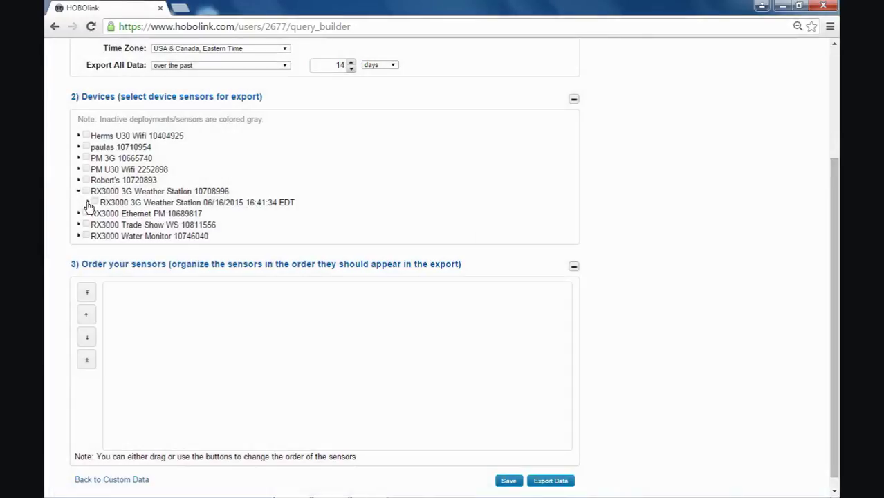
{"action": "left_click", "coordinate": [87, 202]}
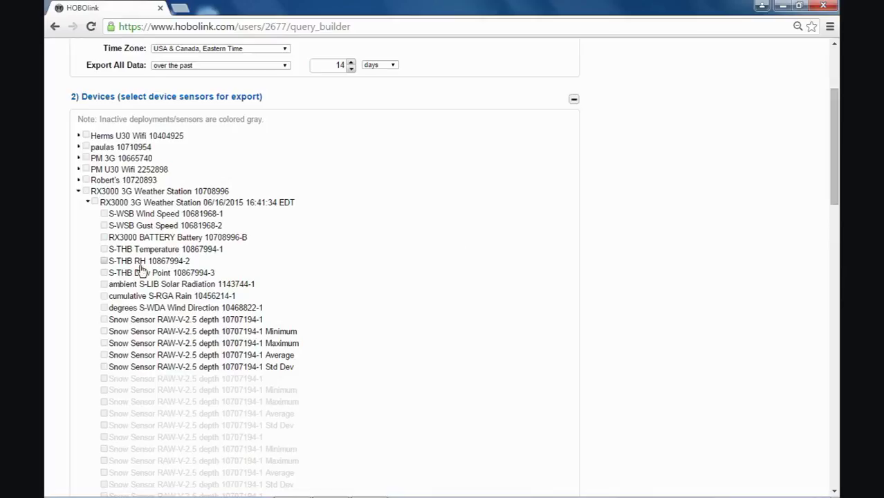
{"action": "left_click", "coordinate": [104, 249]}
{"action": "left_click", "coordinate": [105, 261]}
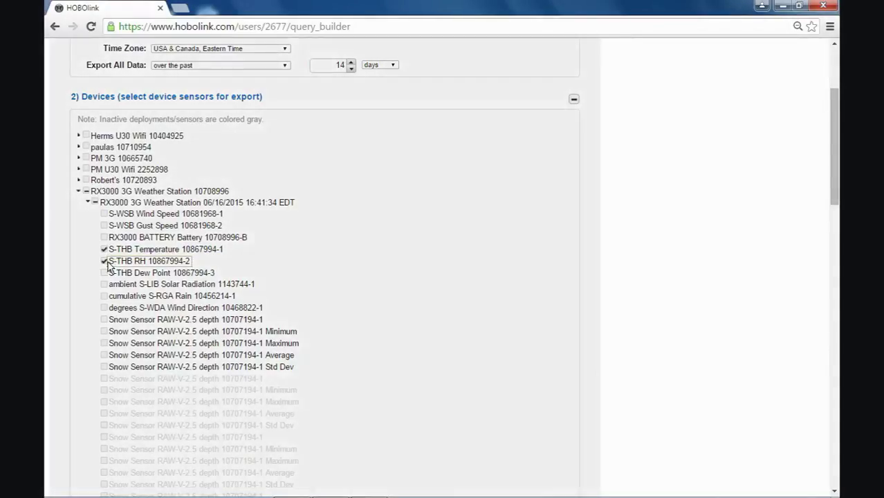
{"action": "left_click_drag", "start_coordinate": [837, 86], "coordinate": [837, 378]}
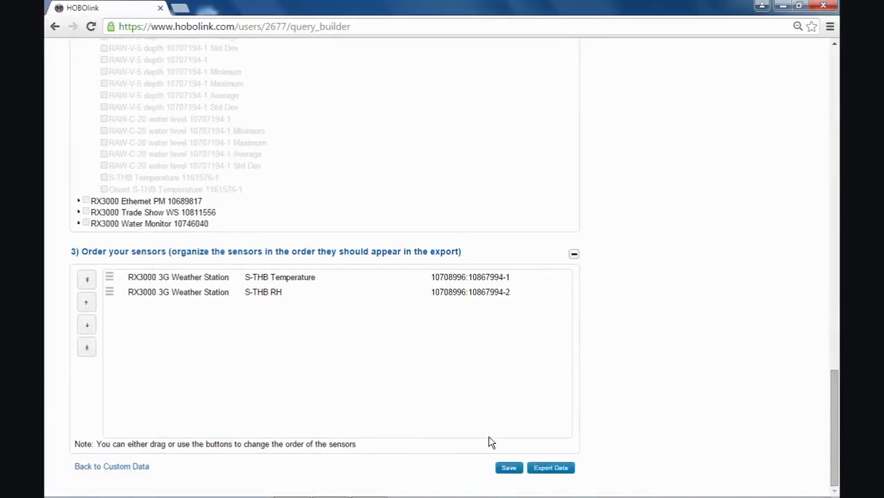
Step: Save the 'test' export setting and create a new scheduled delivery
{"action": "left_click", "coordinate": [509, 468]}
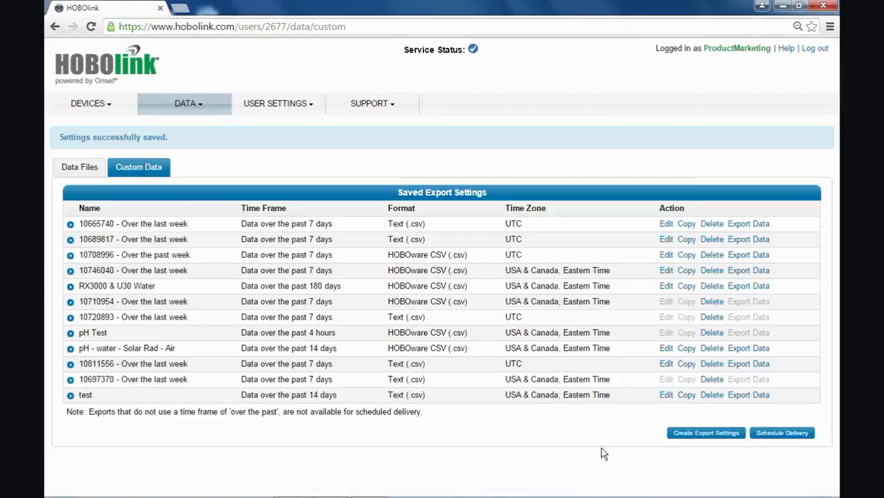
{"action": "left_click", "coordinate": [784, 436]}
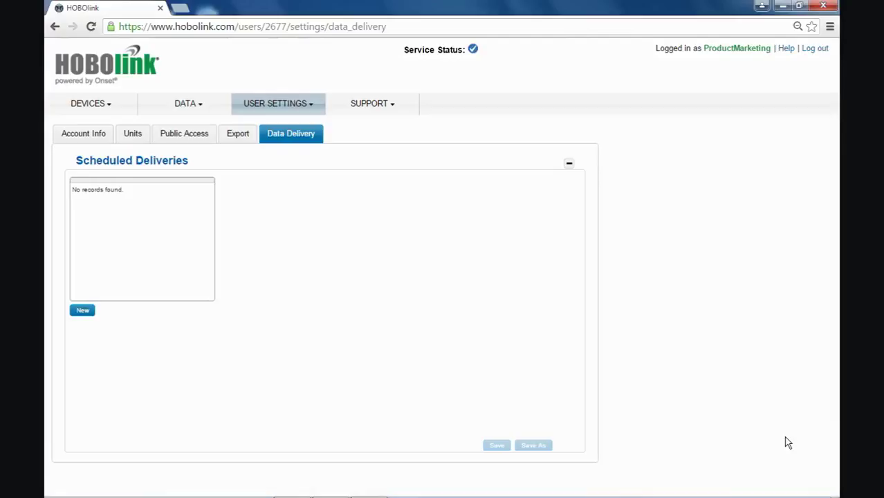
{"action": "left_click", "coordinate": [81, 312]}
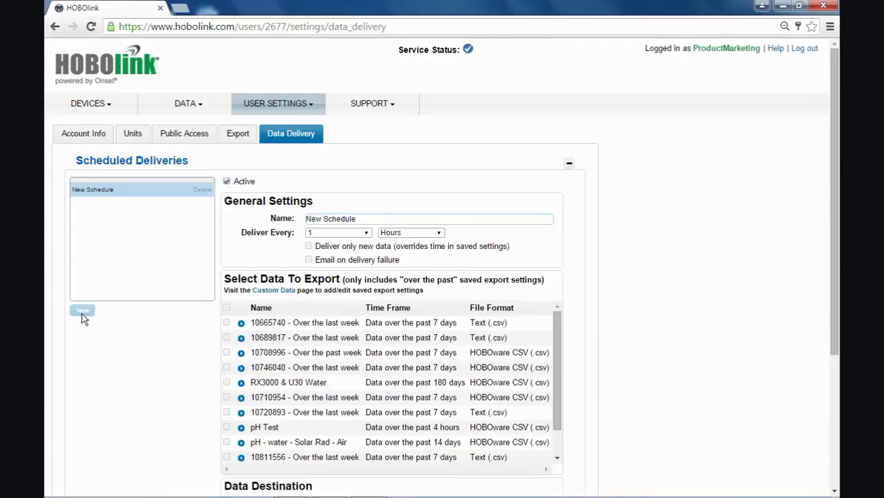
Step: Keep the delivery interval at every 1 Hours and enable 'Deliver only new data'
{"action": "left_click", "coordinate": [366, 234]}
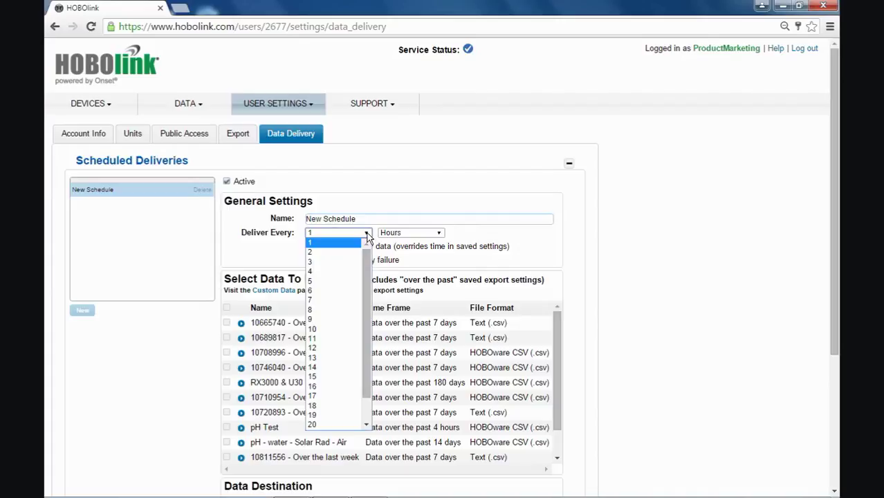
{"action": "left_click", "coordinate": [375, 220]}
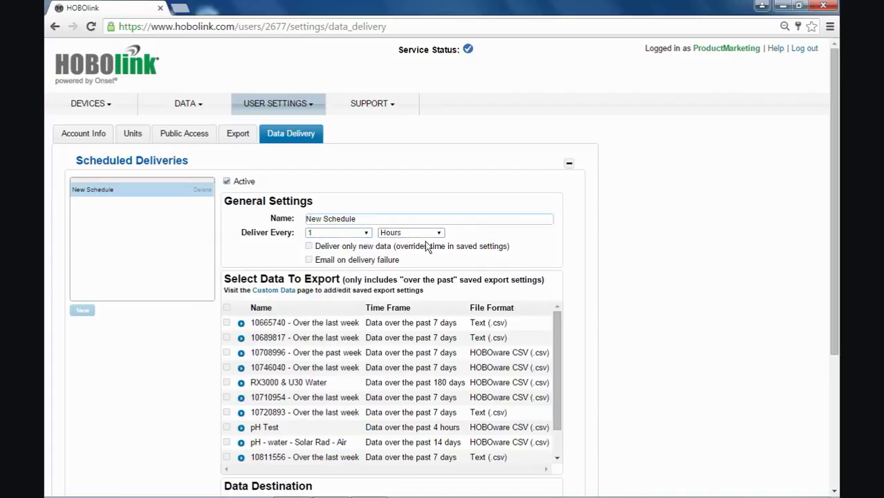
{"action": "left_click", "coordinate": [437, 233]}
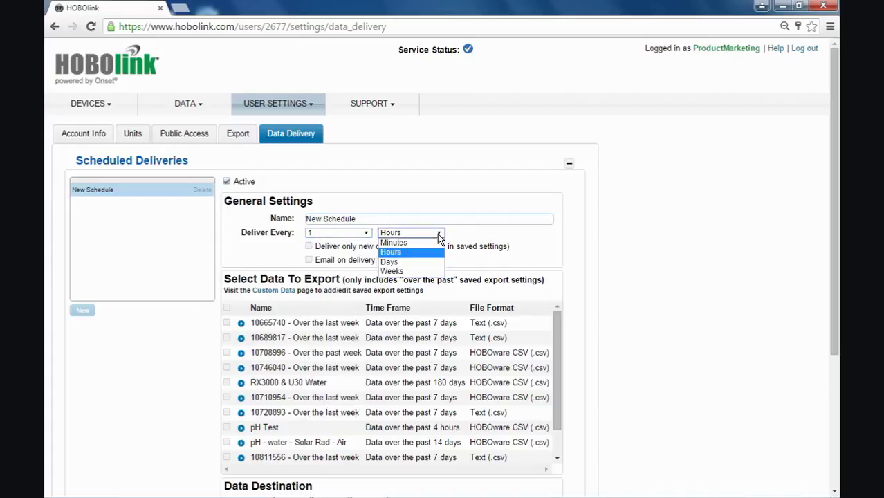
{"action": "left_click", "coordinate": [486, 235]}
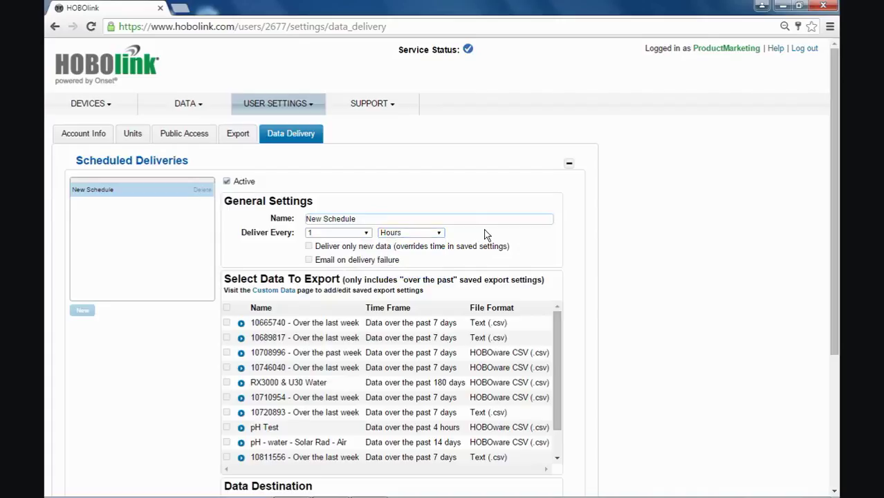
{"action": "left_click", "coordinate": [309, 246]}
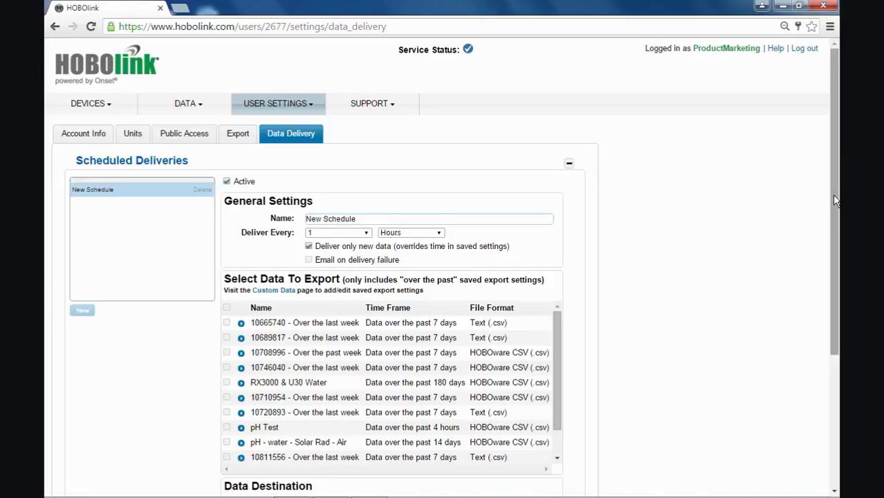
{"action": "left_click_drag", "start_coordinate": [831, 192], "coordinate": [837, 272]}
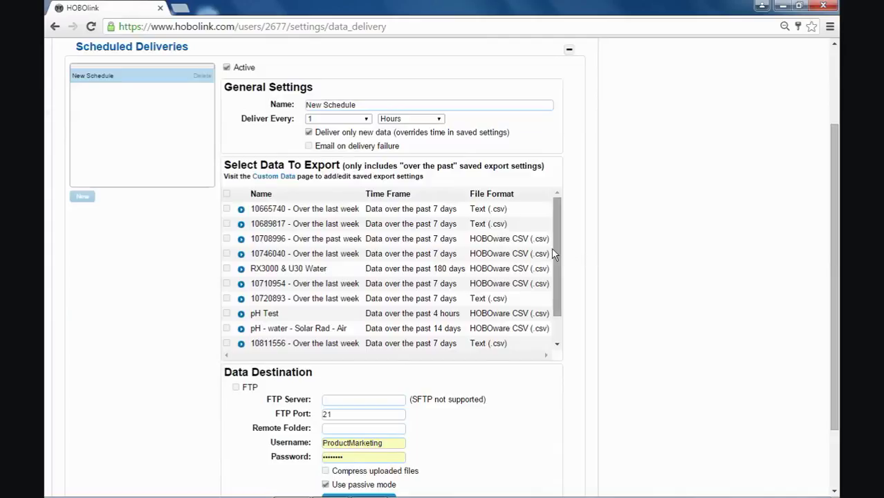
Step: Check the 'test' export (past 14 days, Text .csv) in the Select Data To Export list
{"action": "left_click_drag", "start_coordinate": [554, 247], "coordinate": [559, 338]}
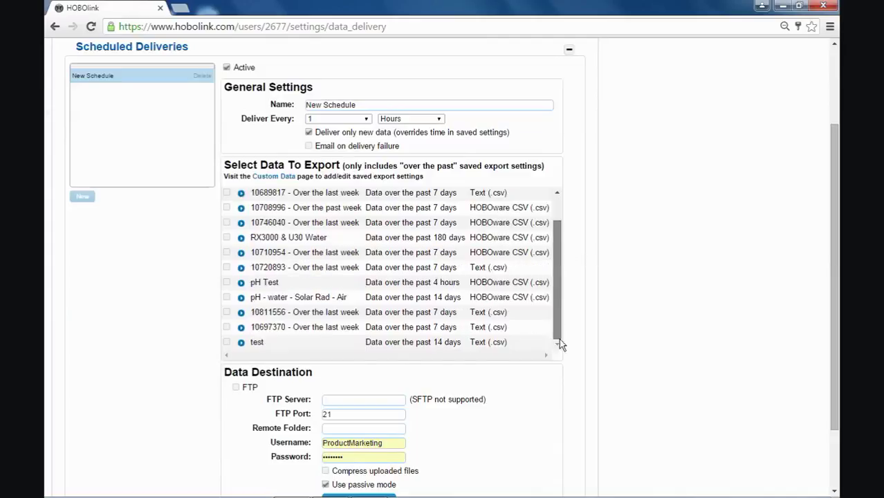
{"action": "left_click", "coordinate": [228, 342]}
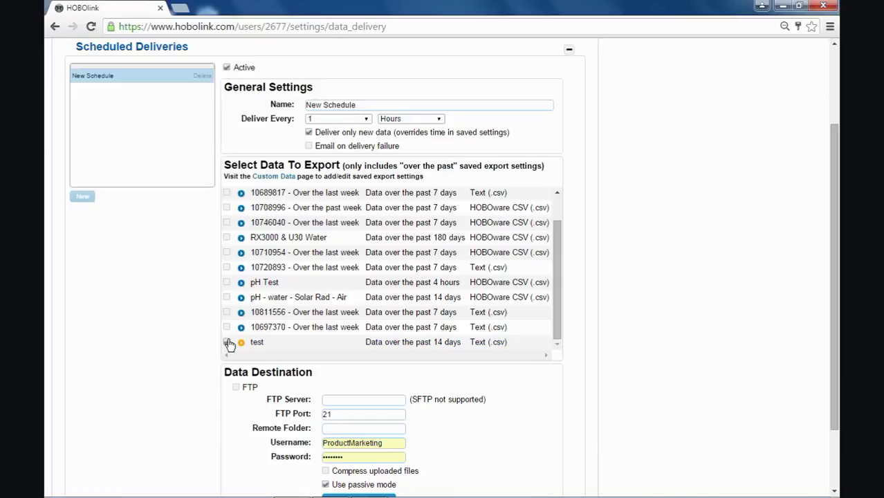
{"action": "left_click_drag", "start_coordinate": [837, 226], "coordinate": [838, 351]}
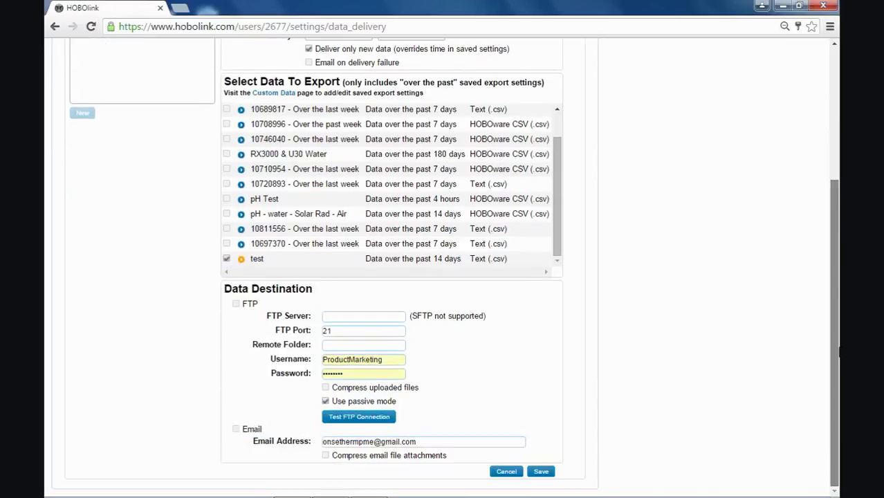